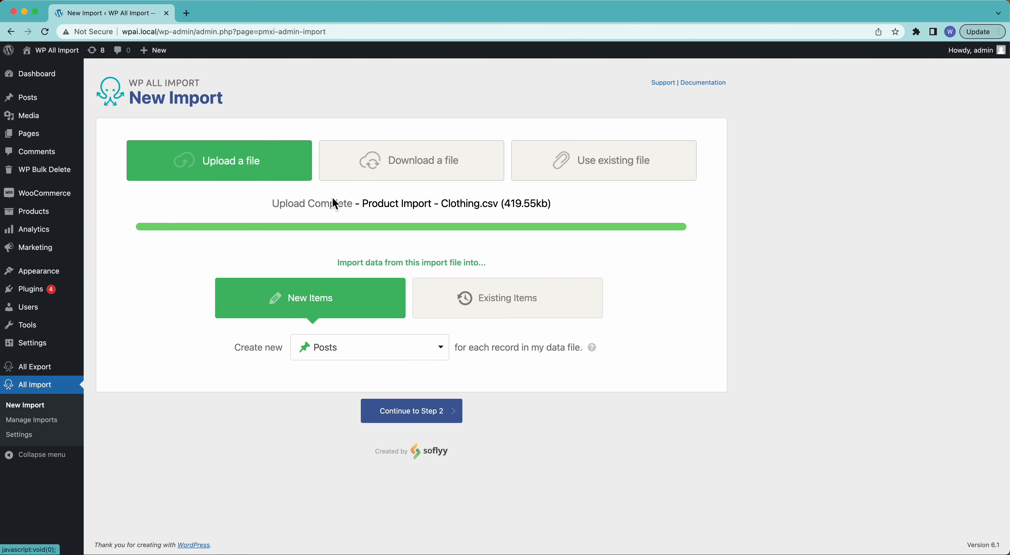
Step: Set the import to create new WooCommerce Products, continue to the mapping template, and use producttitle as the product title
left_click(339, 355)
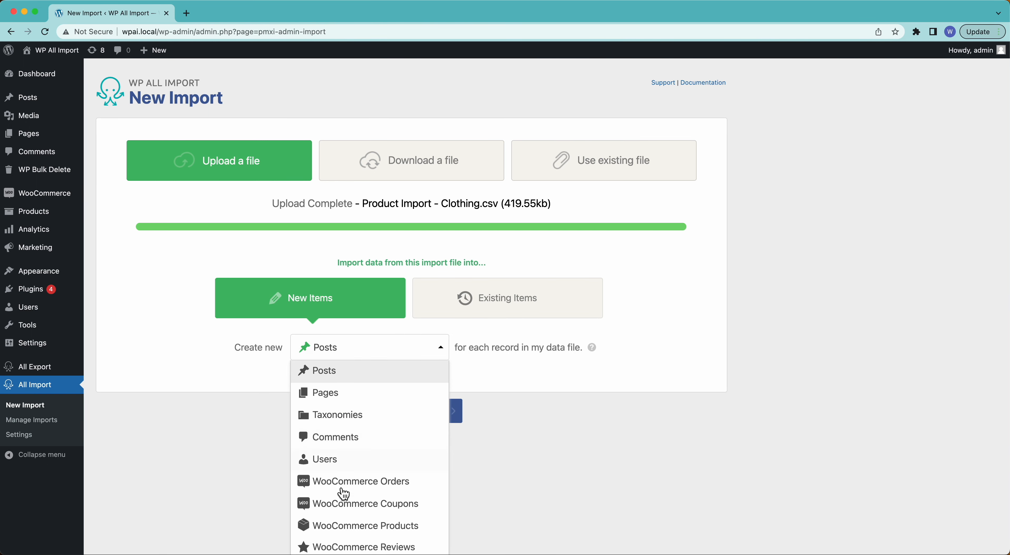
left_click(342, 528)
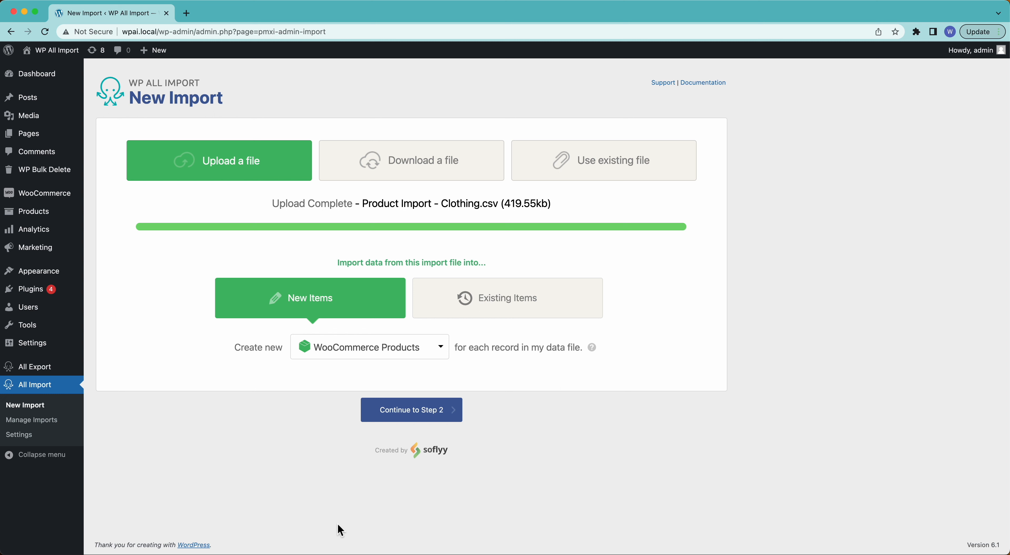
left_click(412, 420)
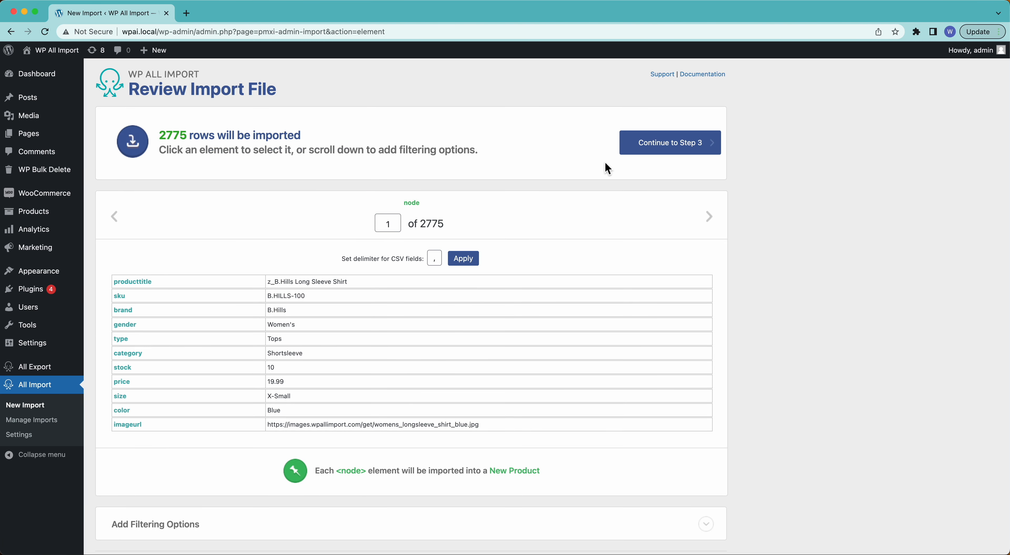
left_click(642, 140)
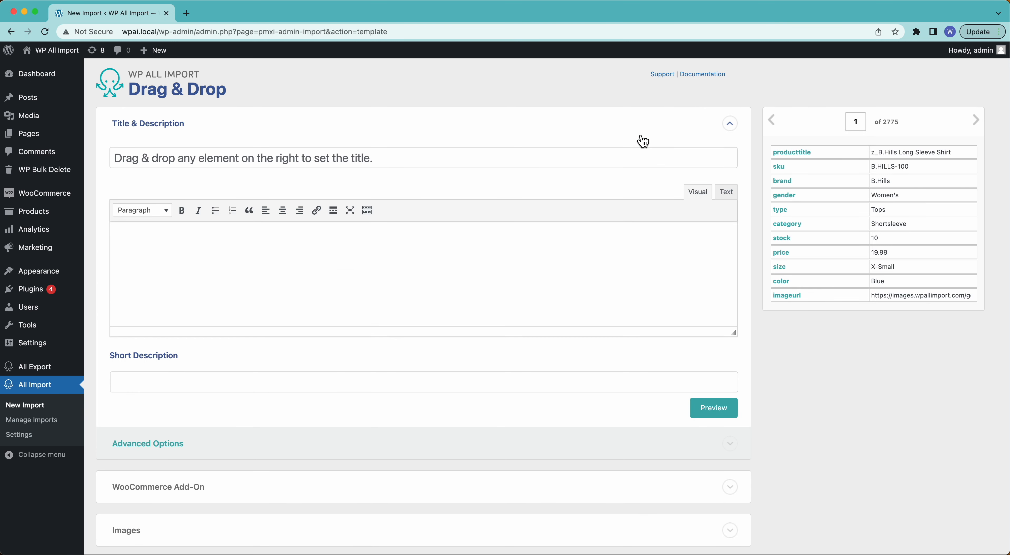
left_click_drag(788, 155, 697, 155)
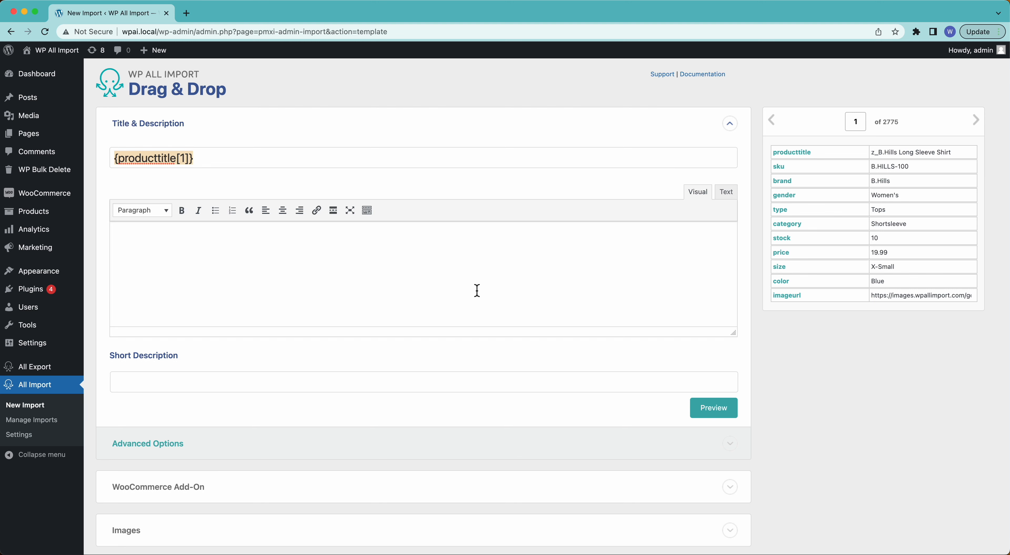
Step: Set the WooCommerce product type to Variable product and map the price element to Regular Price
scroll(476, 290, "down", 5)
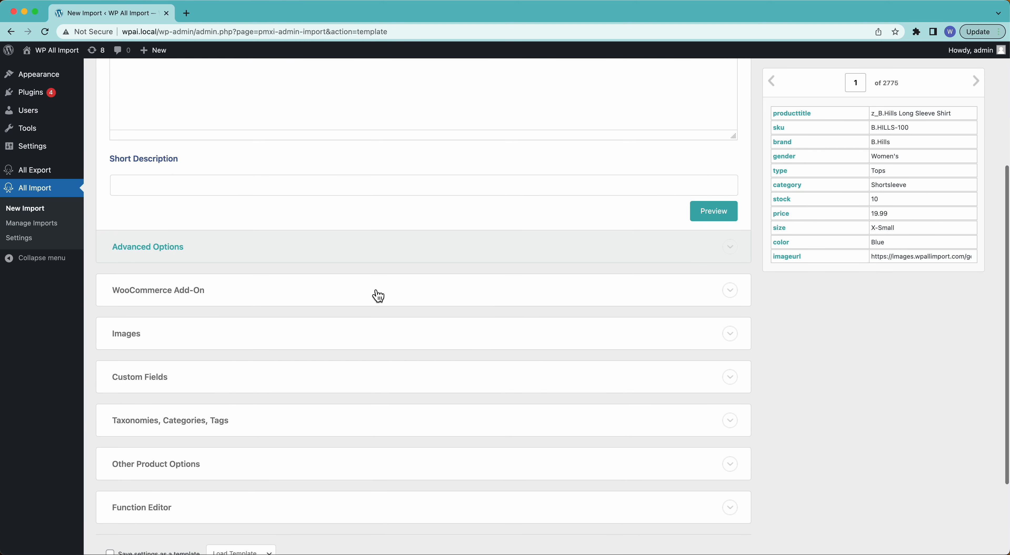
left_click(377, 293)
scroll(378, 297, "down", 3)
left_click(277, 228)
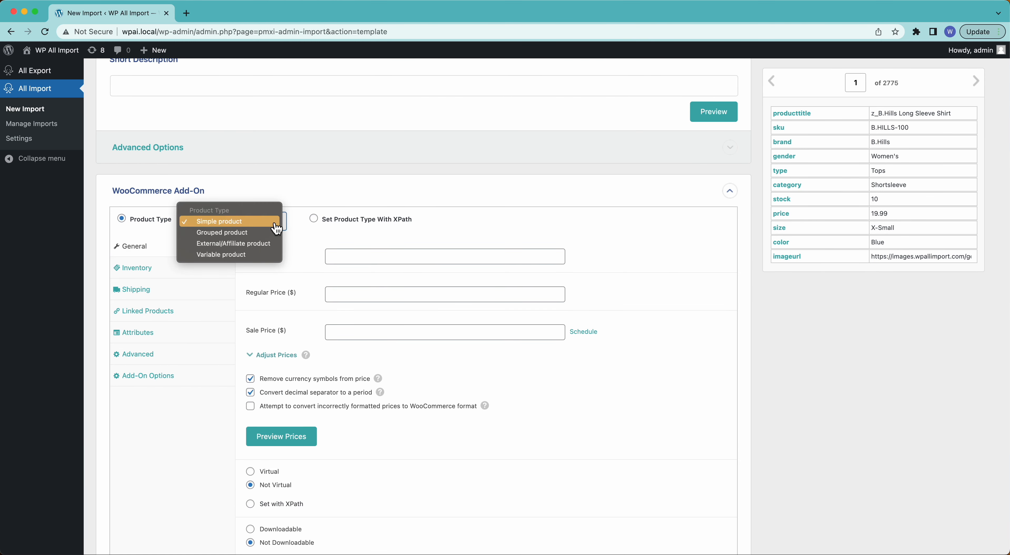
left_click(265, 257)
left_click_drag(782, 213, 355, 297)
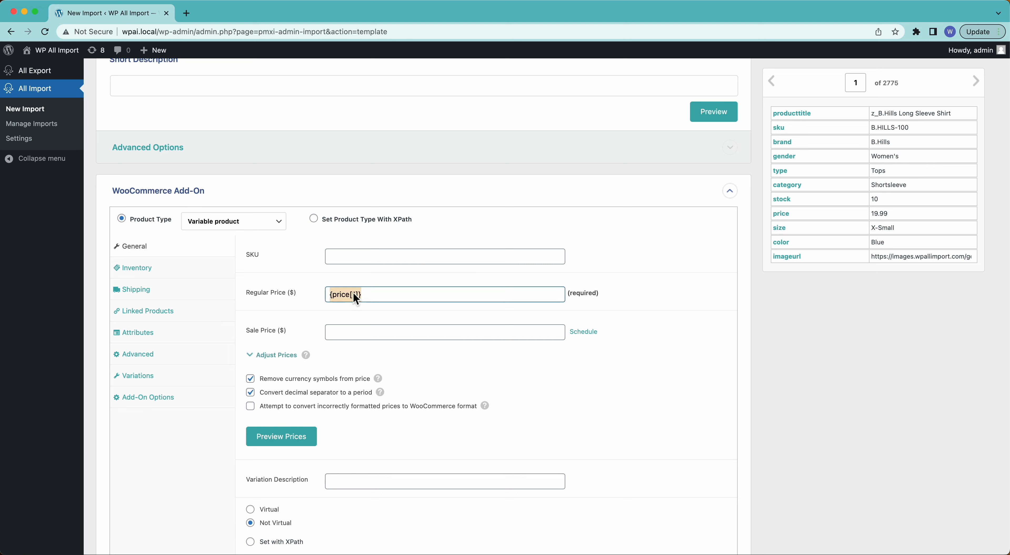
Step: Group variations by same title with no parent products, using producttitle as the Product Title
left_click(148, 382)
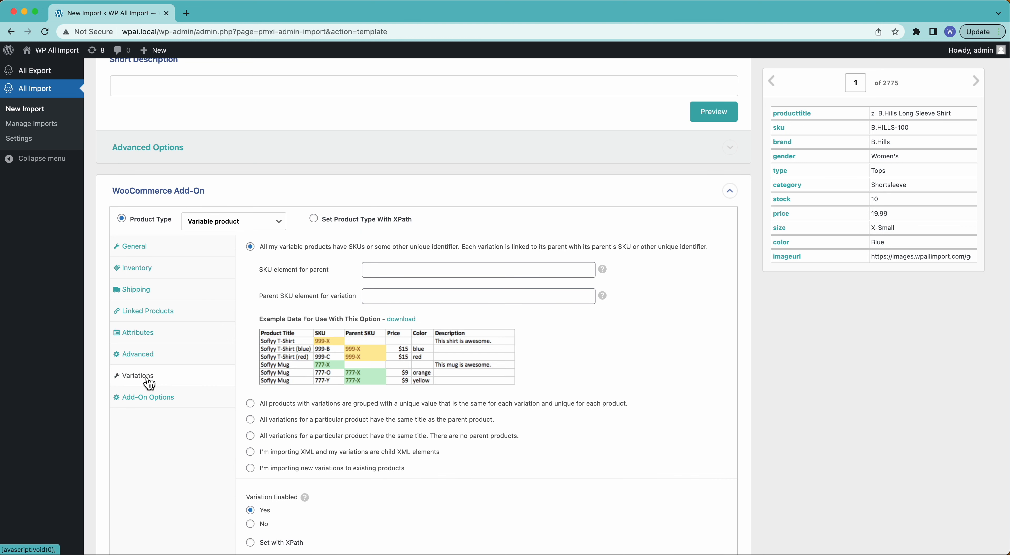
left_click(319, 437)
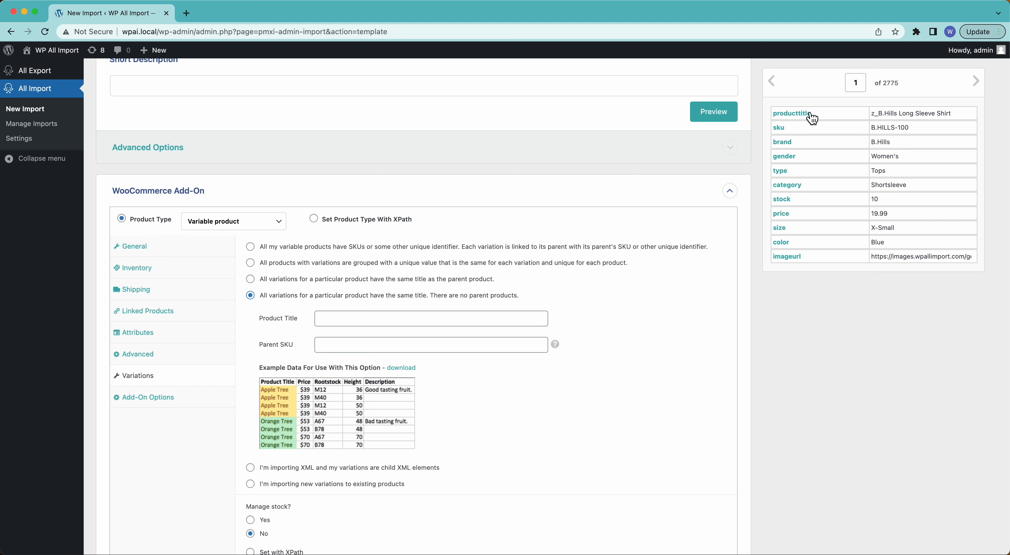
left_click_drag(806, 116, 388, 323)
Step: Add the product attributes Color and Size, mapped to the color and size elements
left_click(165, 338)
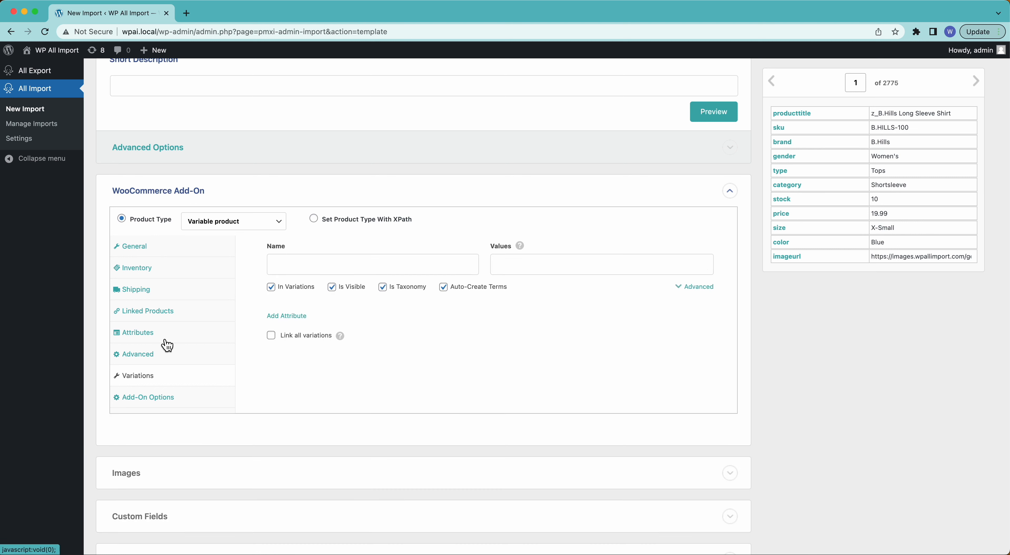
left_click(292, 265)
type("Color")
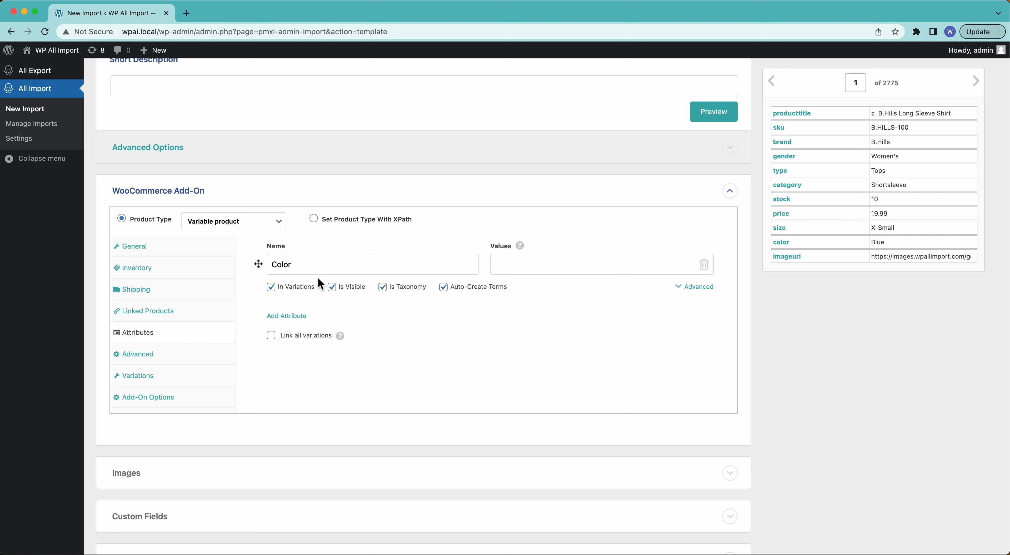
left_click(297, 317)
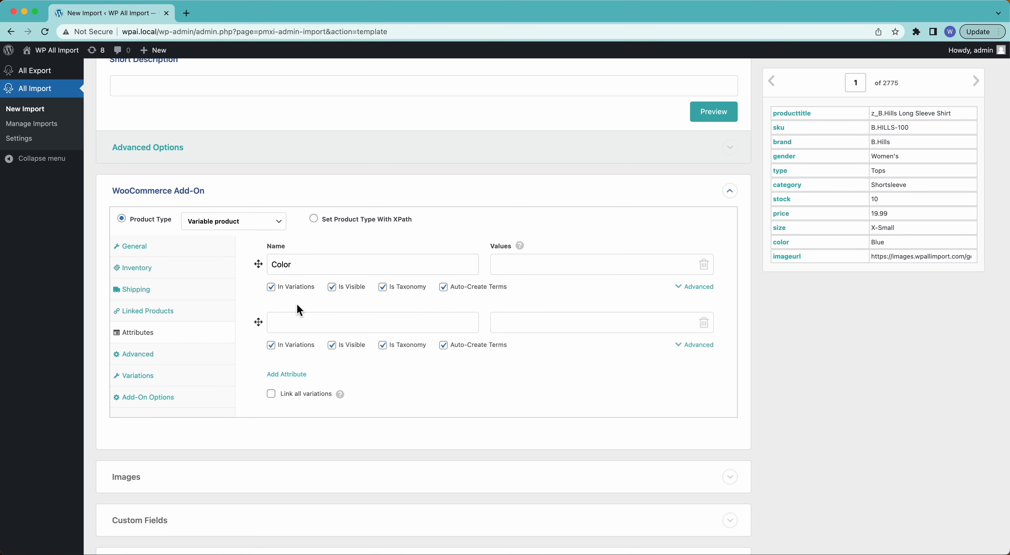
left_click(295, 322)
type("Size")
left_click_drag(780, 228, 595, 330)
left_click_drag(781, 246, 599, 266)
Step: Expand the Images section and collapse the WooCommerce Add-On section
scroll(586, 300, "down", 5)
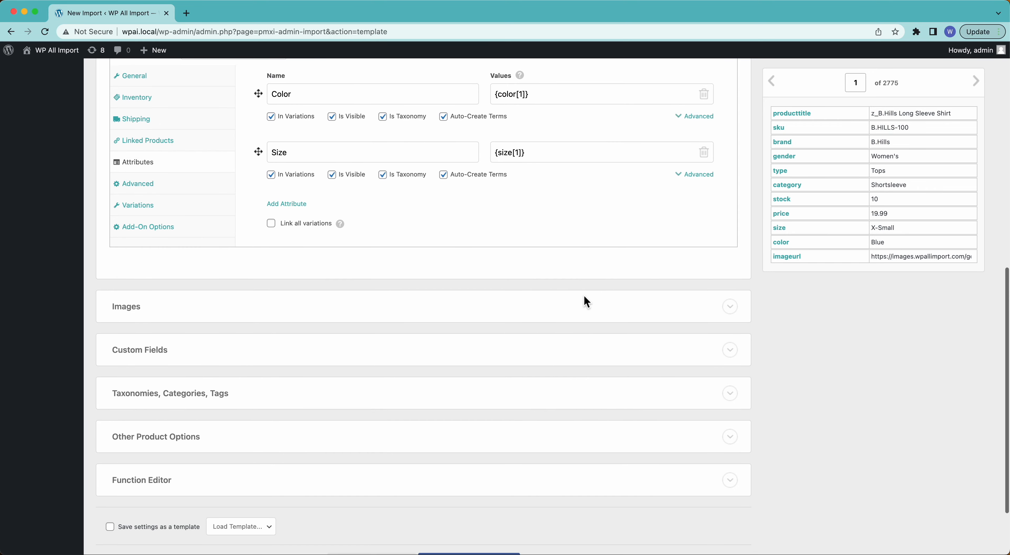
left_click(576, 313)
scroll(579, 315, "up", 7)
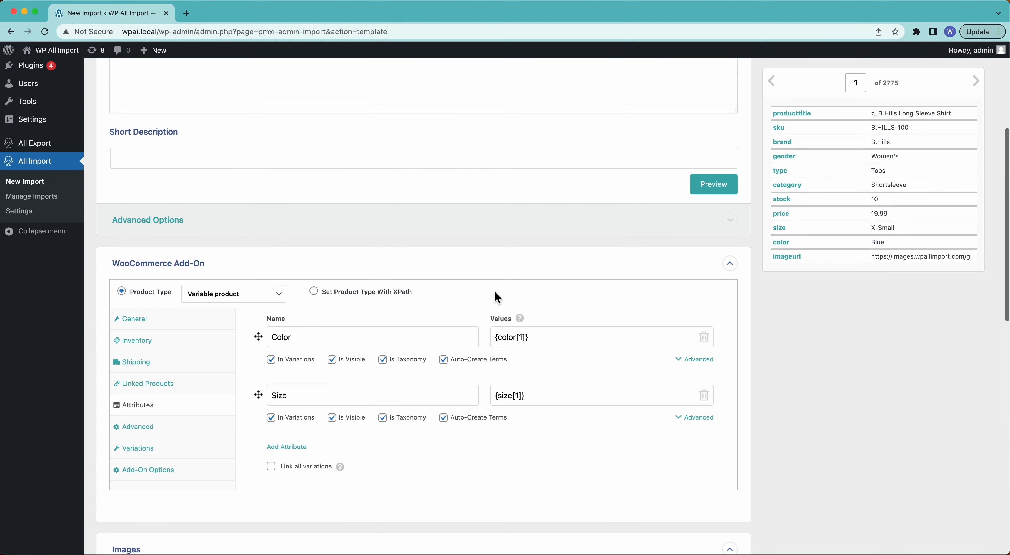
left_click(409, 268)
scroll(411, 272, "down", 5)
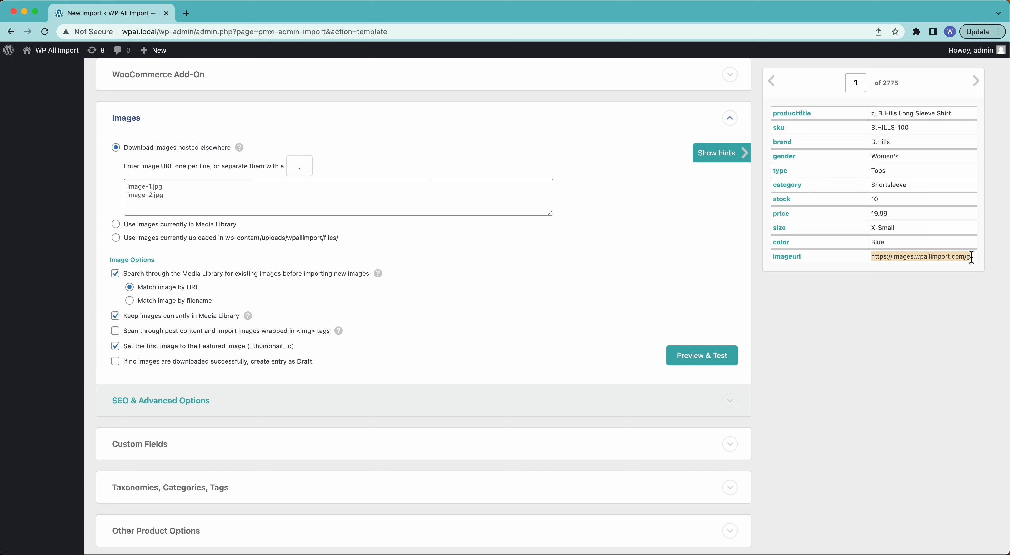
Step: Preview the first record's image URL in a new browser tab and map imageurl as the image to download
key("super+t")
type("https://images.wpallimport.com/get/womens_longsleeve_shirt_blue.jpg")
key("Return")
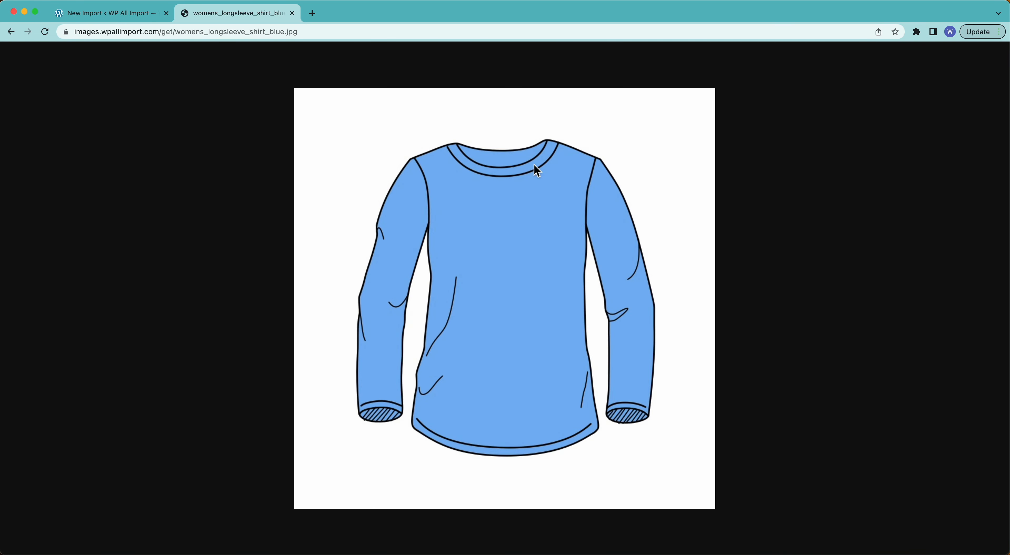
left_click(136, 11)
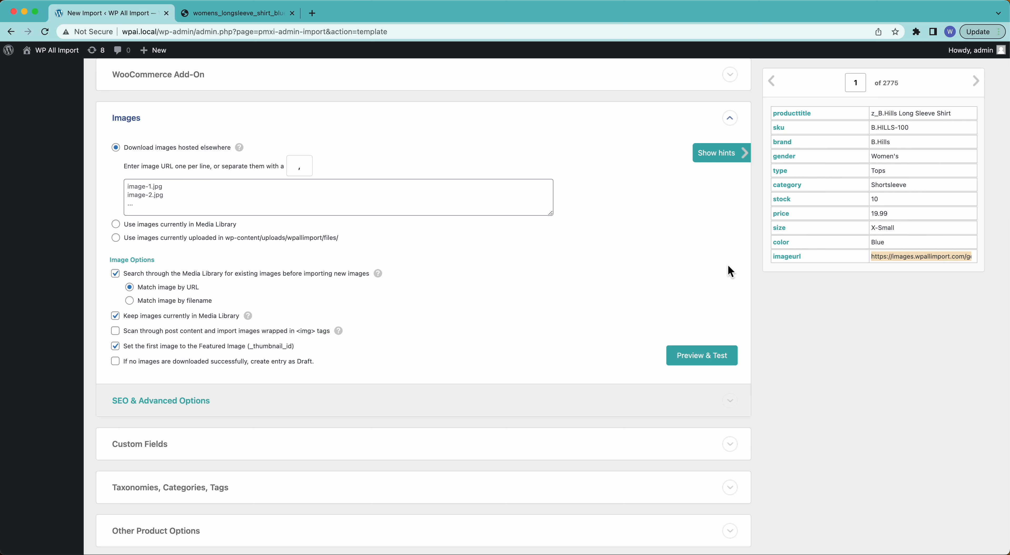
left_click_drag(784, 256, 427, 204)
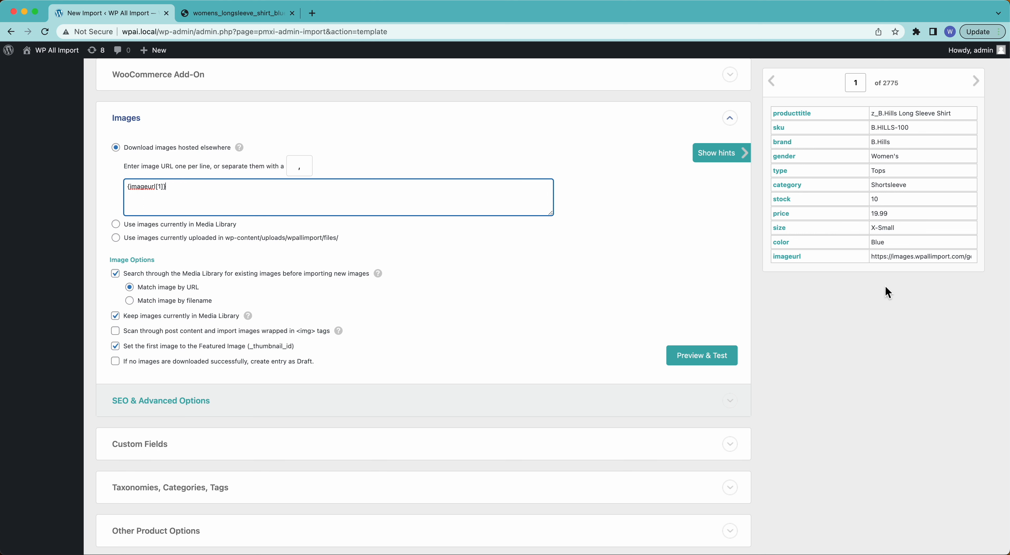
Step: Look at the settings for Media Library images and for images in wp-content/uploads/wpallimport/files/, and return to Download images hosted elsewhere
left_click(183, 225)
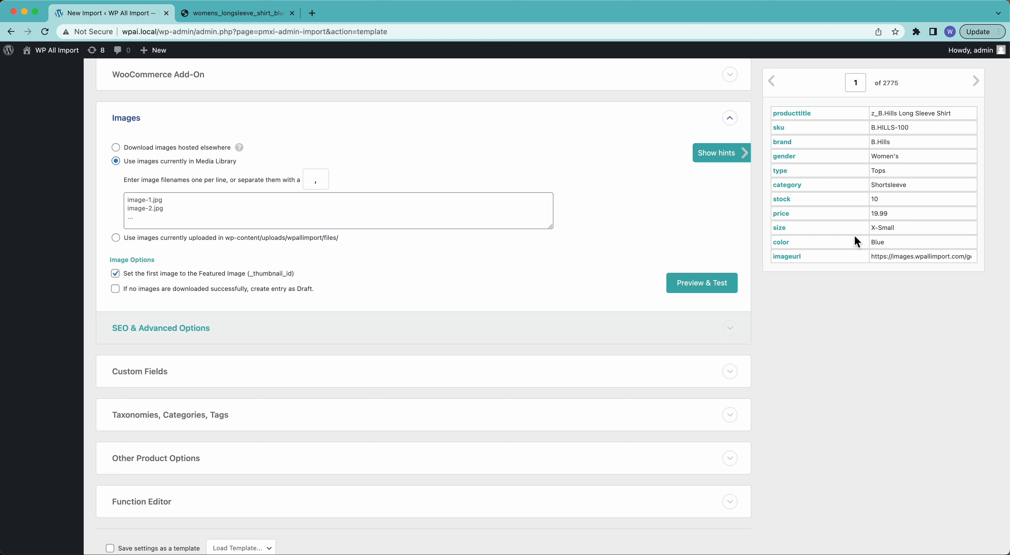
left_click(317, 204)
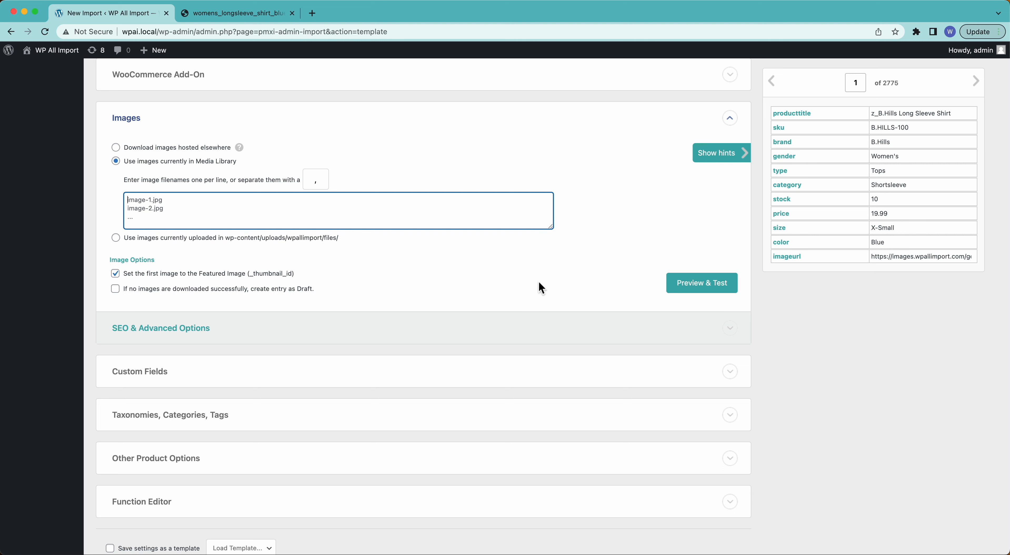
left_click(253, 239)
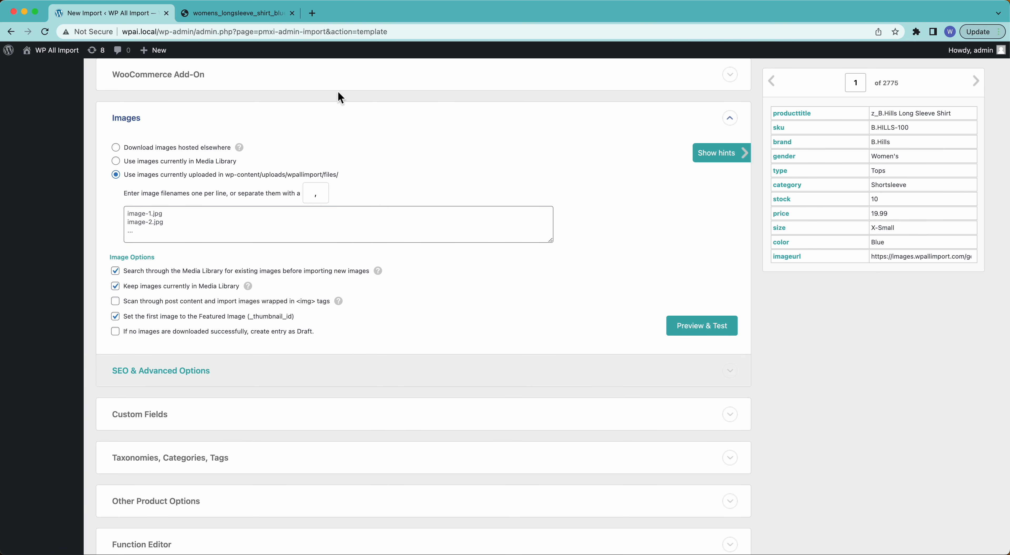
left_click(195, 148)
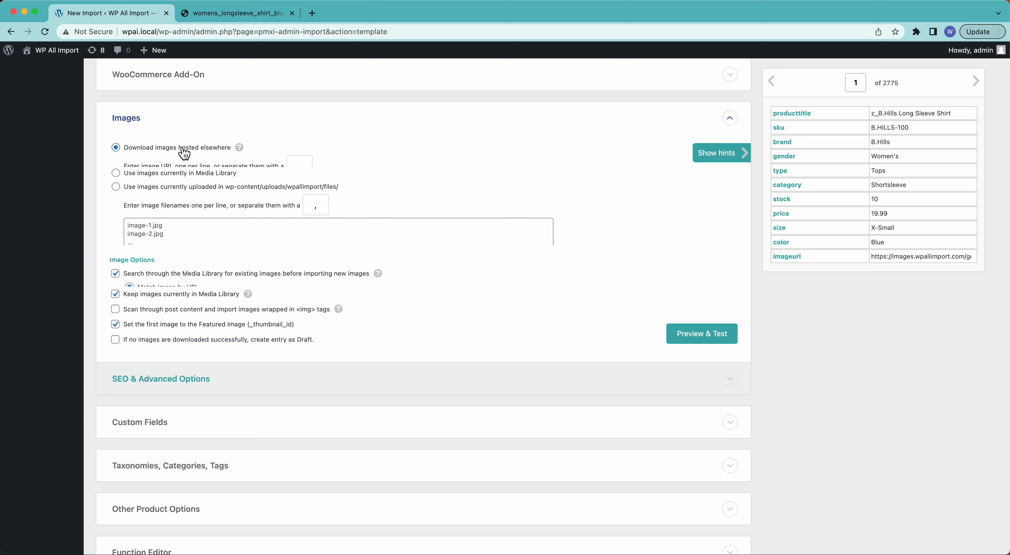
left_click(289, 213)
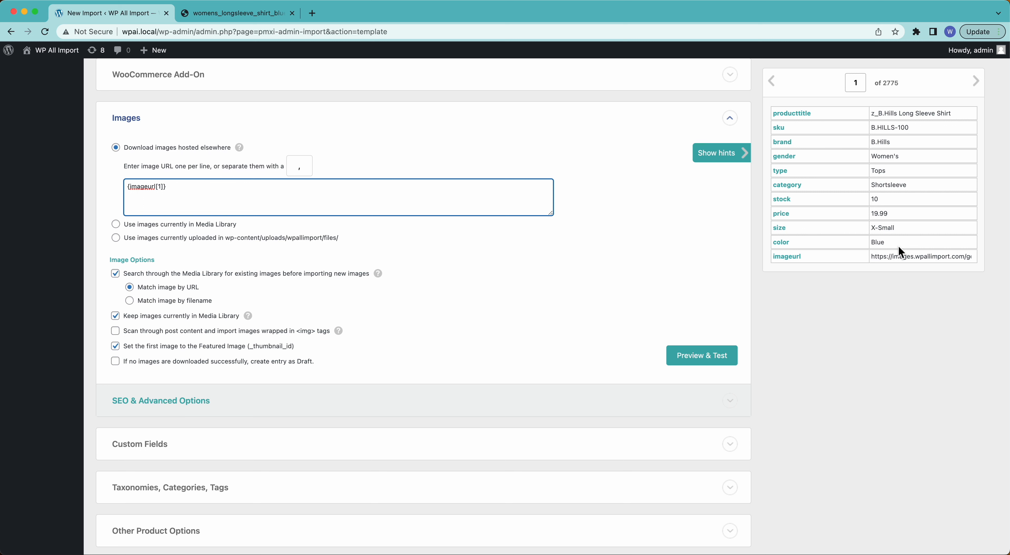
Step: Compare the second record's imageurl with the shirt image opened in the other browser tab
scroll(111, 305, "down", 1)
scroll(111, 305, "down", 2)
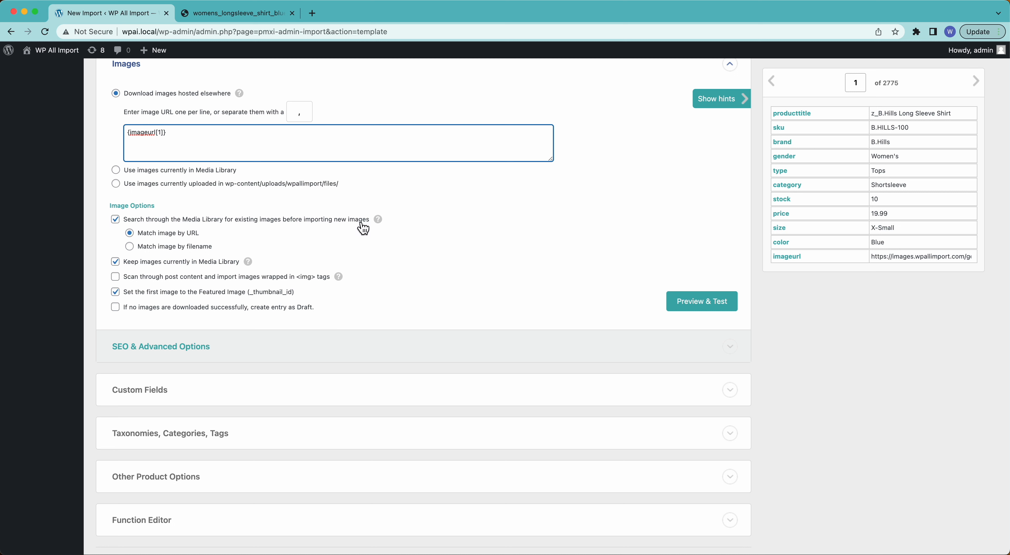
left_click(976, 84)
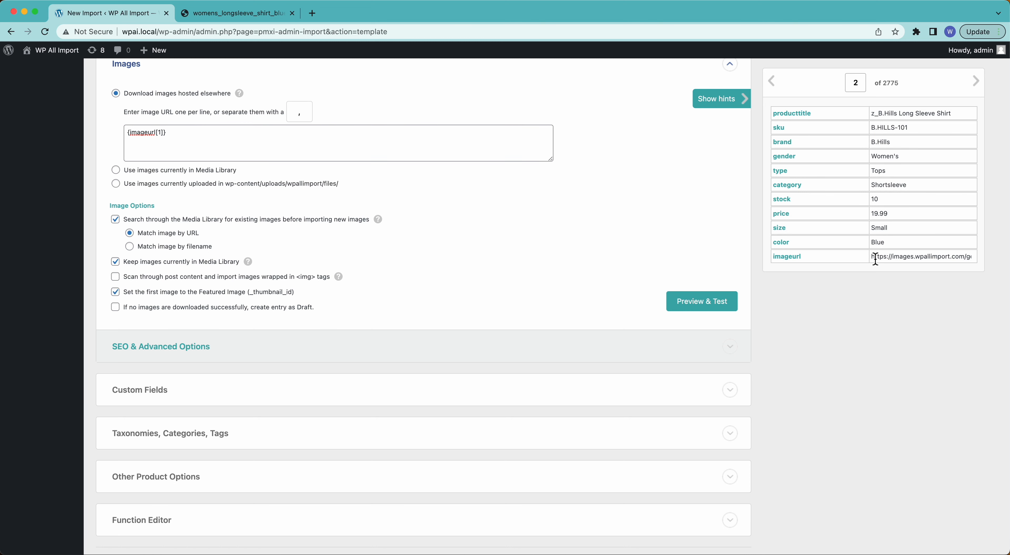
left_click(266, 15)
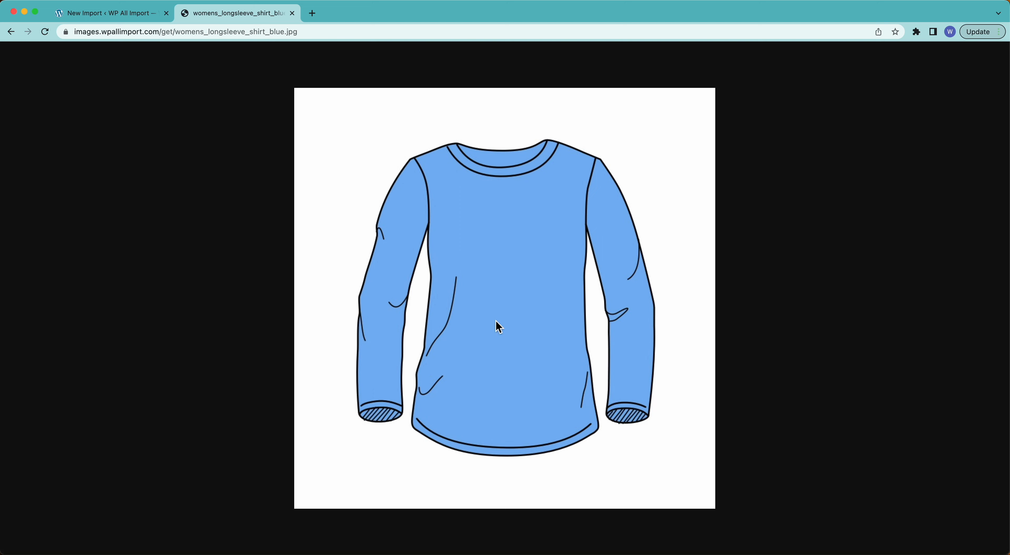
left_click(144, 14)
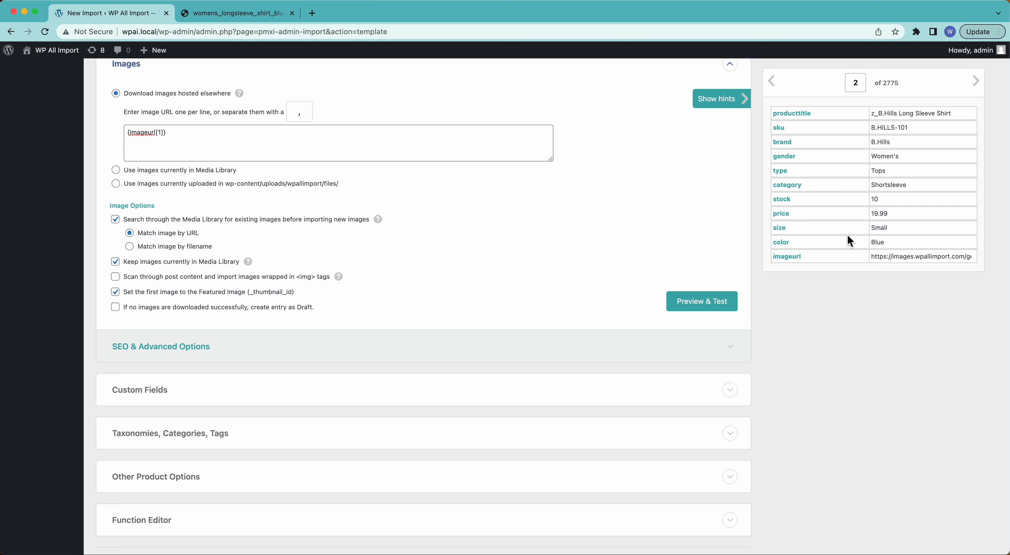
left_click_drag(871, 257, 901, 257)
double_click(900, 257)
left_click(901, 257)
Step: Try matching images by filename and scanning post content for <img> tags, and restore both image options
left_click(172, 248)
left_click(131, 234)
mouse_move(251, 268)
mouse_move(339, 281)
left_click(115, 278)
left_click(117, 278)
Step: Run the image download test for the second record and dismiss the preview
left_click(704, 303)
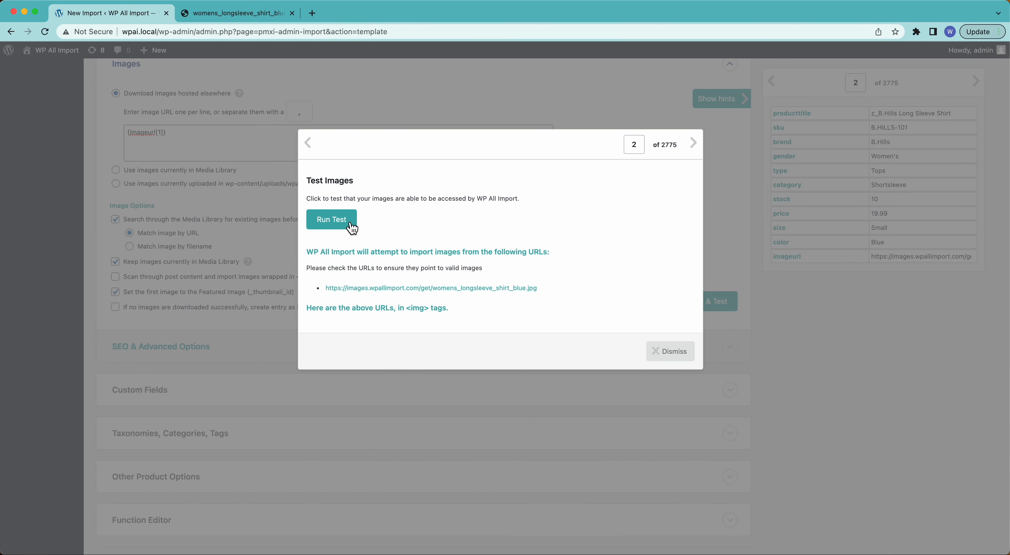
left_click(352, 227)
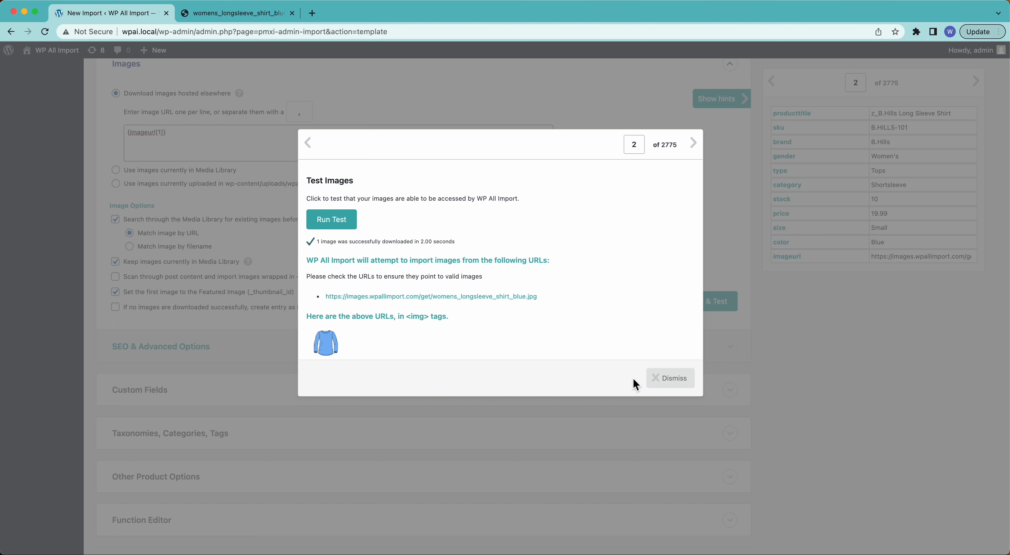
left_click(678, 387)
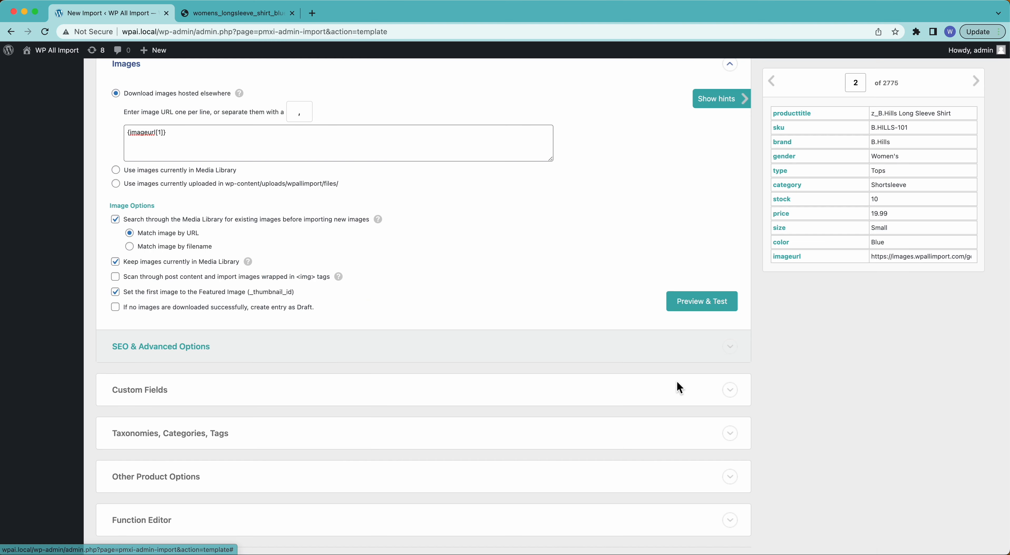
Step: Enable setting image titles, alt texts and descriptions in the SEO & Advanced Options of the Images section
left_click(190, 354)
scroll(191, 356, "down", 2)
scroll(190, 355, "down", 1)
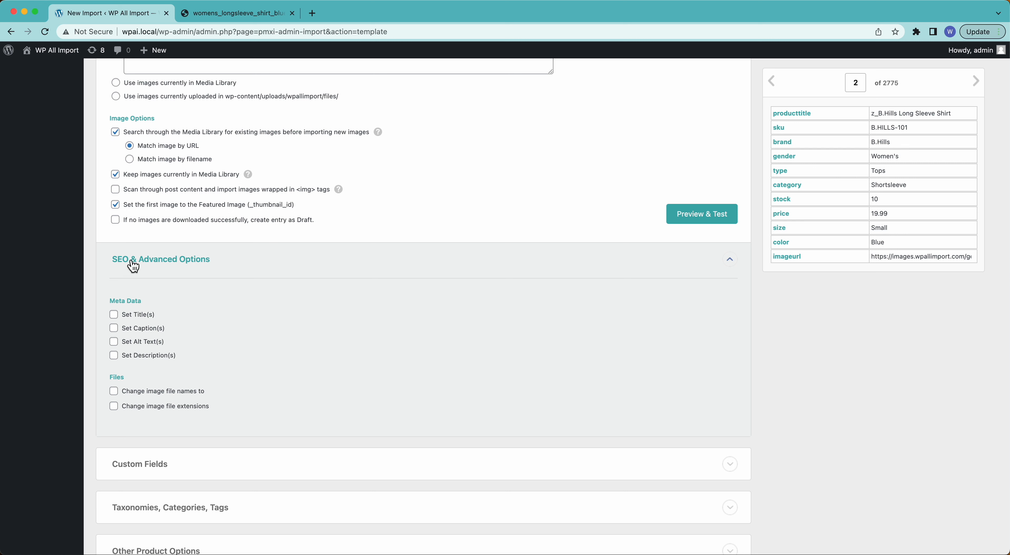
left_click(114, 316)
left_click(160, 372)
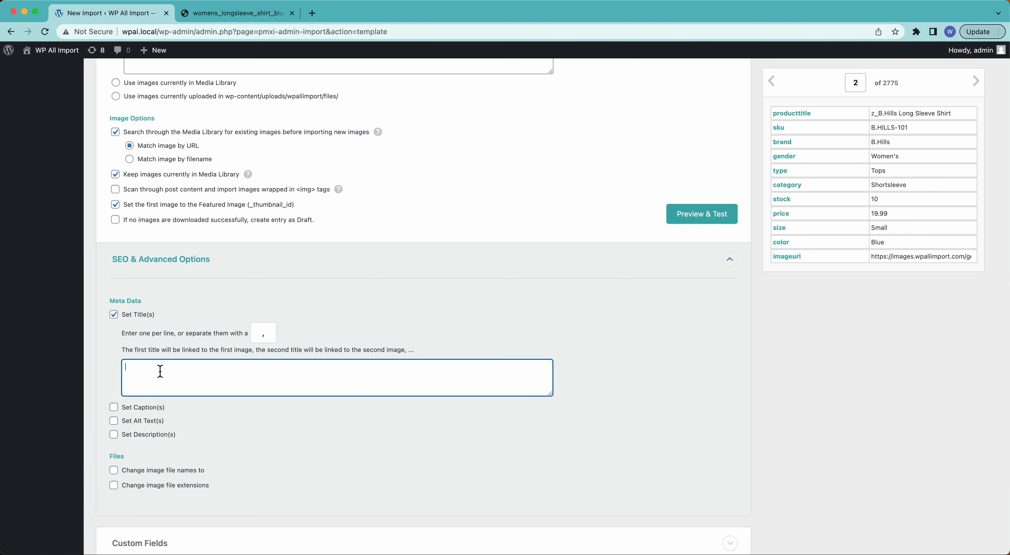
left_click(114, 435)
left_click(114, 421)
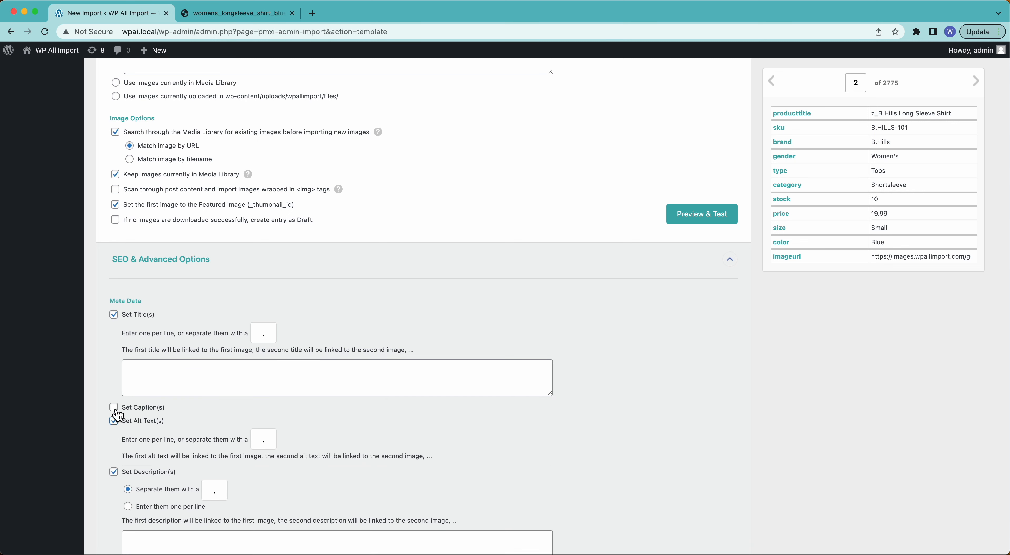
left_click(115, 409)
left_click(114, 409)
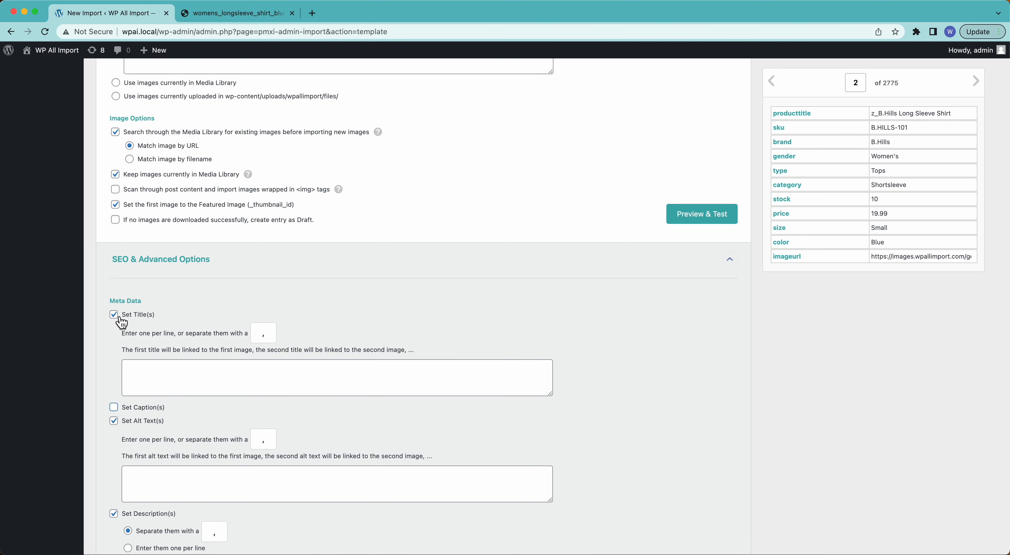
Step: Turn off setting image titles, alt texts and descriptions in the image metadata options
left_click(118, 317)
left_click(114, 344)
left_click(114, 356)
Step: Enable changing the image file names and enter wpai-image- as the name pattern
left_click(114, 391)
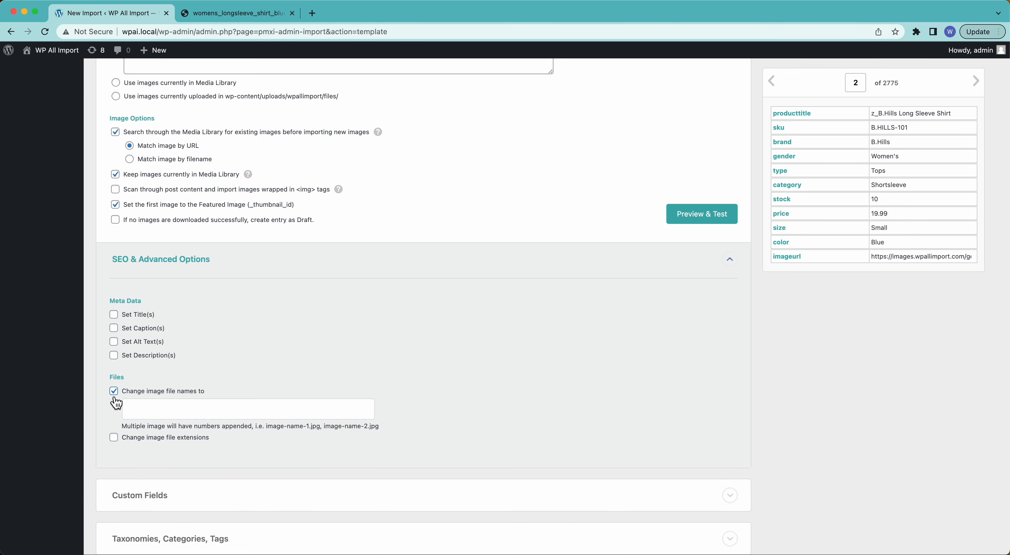
left_click(215, 412)
type("wpai-")
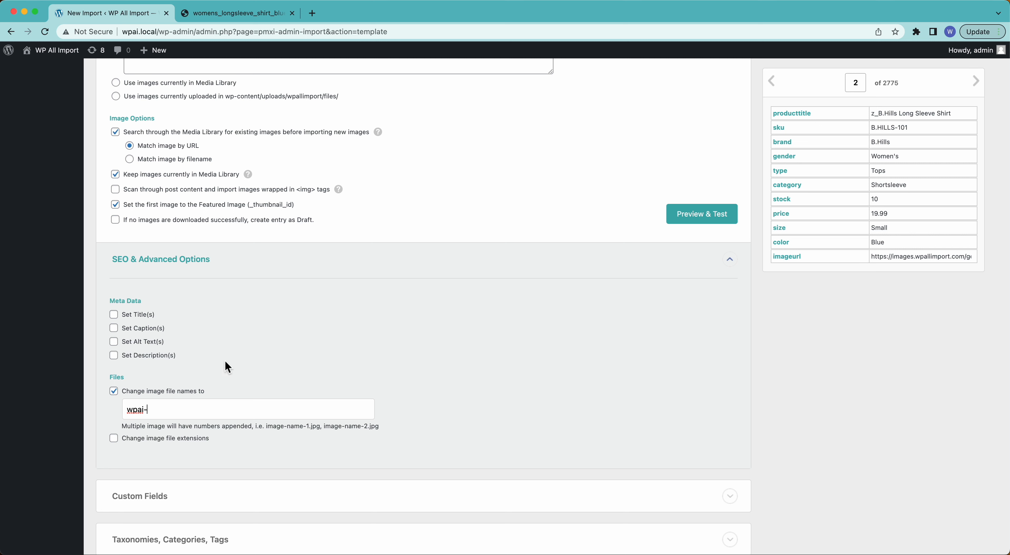
type("image-")
Step: Add the producttitle field at the end of the file name pattern, making it wpai-image-{producttitle[1]}
left_click_drag(784, 133, 245, 414)
key("BackSpace")
key("BackSpace")
key("BackSpace")
key("BackSpace")
key("BackSpace")
key("BackSpace")
key("BackSpace")
key("BackSpace")
left_click_drag(791, 121, 260, 405)
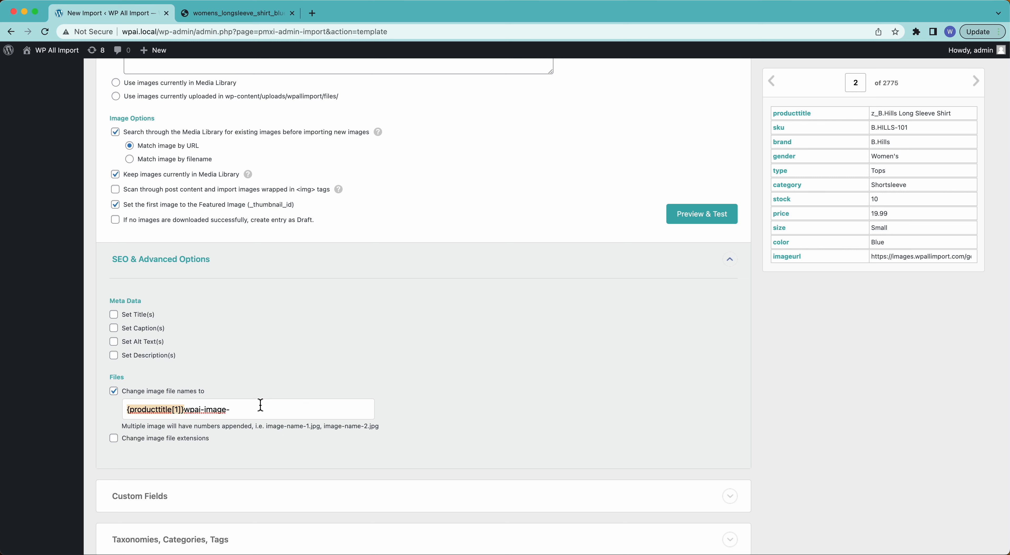
key("super+x")
key("super+Right")
key("super+v")
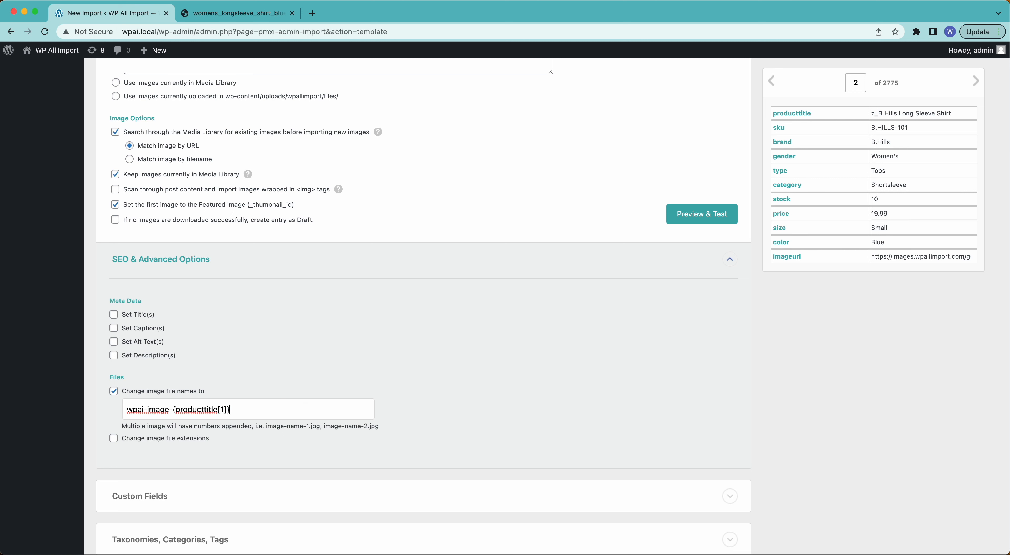
Step: Extend the image file name pattern with the size and color fields, each preceded by a hyphen
type("-")
left_click_drag(780, 229, 260, 409)
type("-")
left_click_drag(782, 243, 295, 412)
Step: Clear the image file name pattern and turn off changing image file names
key("super+a")
key("BackSpace")
left_click(109, 390)
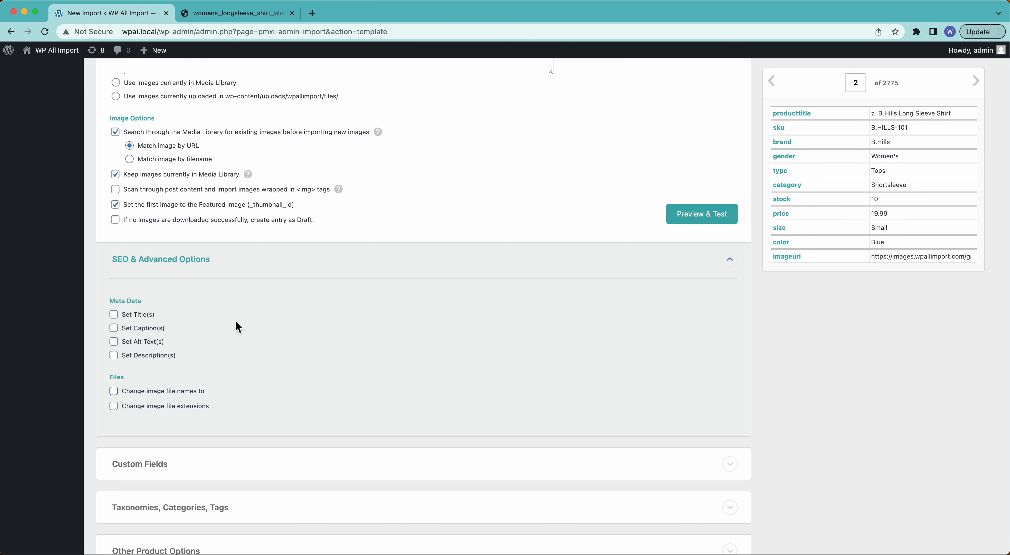
Step: Collapse the SEO & Advanced Options and browse the import records forward to record 8
left_click(180, 260)
scroll(182, 262, "up", 7)
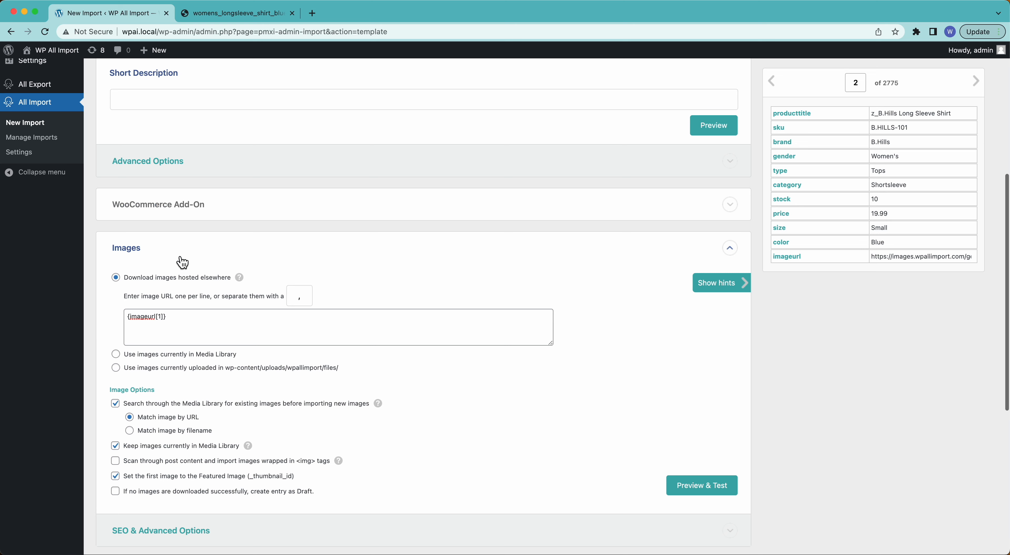
scroll(241, 418, "down", 2)
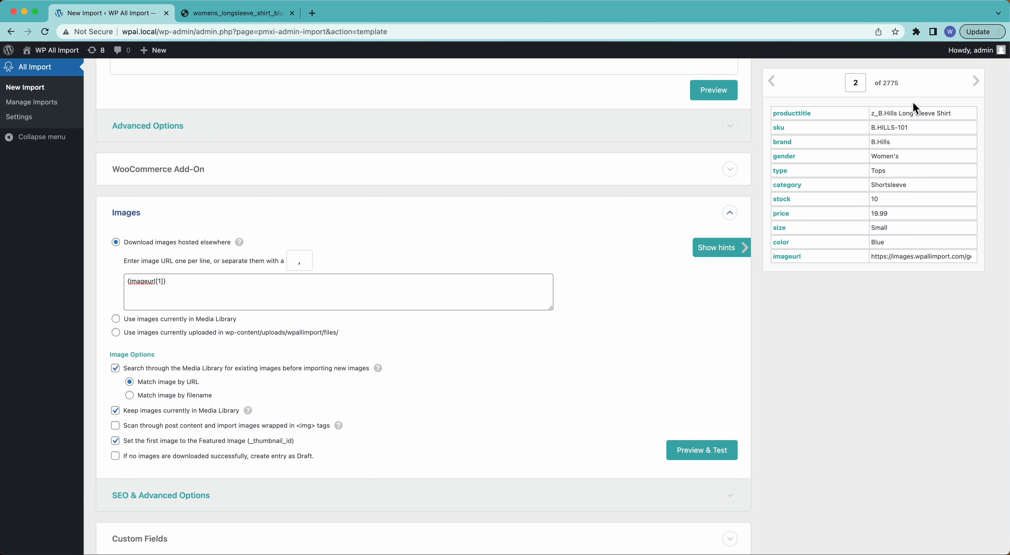
left_click(977, 82)
left_click(977, 82)
left_click(978, 86)
left_click(979, 88)
left_click(980, 90)
left_click(981, 90)
scroll(780, 325, "down", 10)
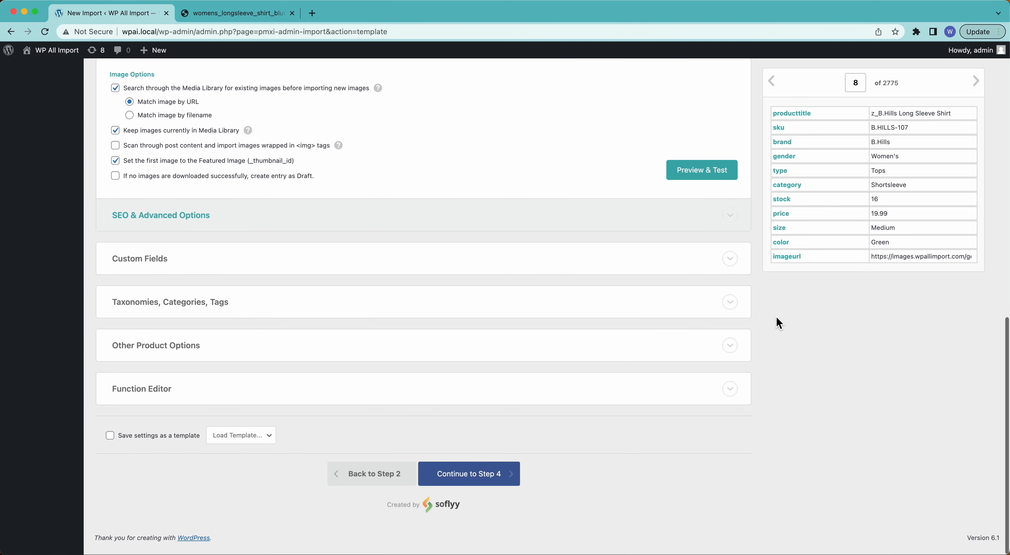
Step: Proceed to the import settings, auto-detect the unique identifier, and confirm and run the import
left_click(502, 486)
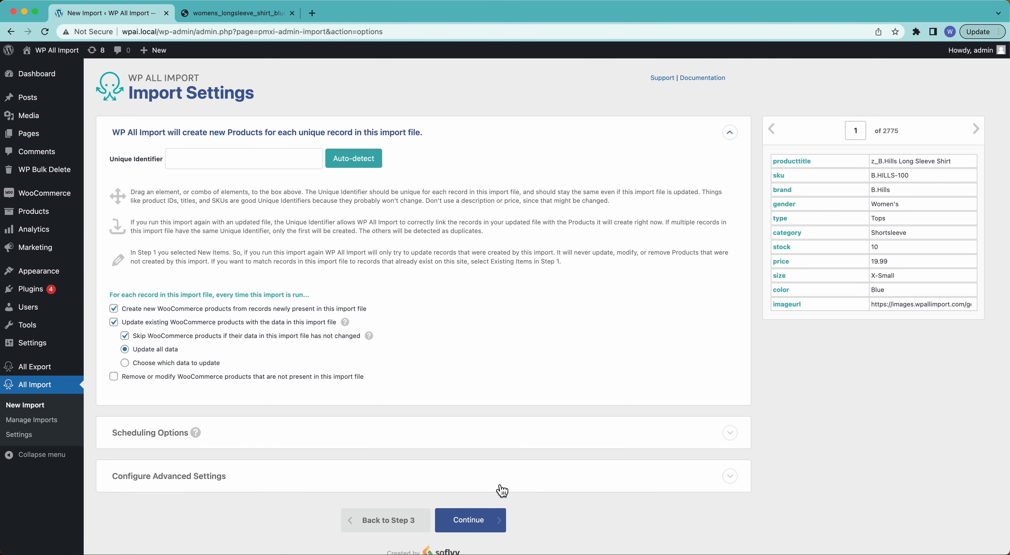
left_click(340, 166)
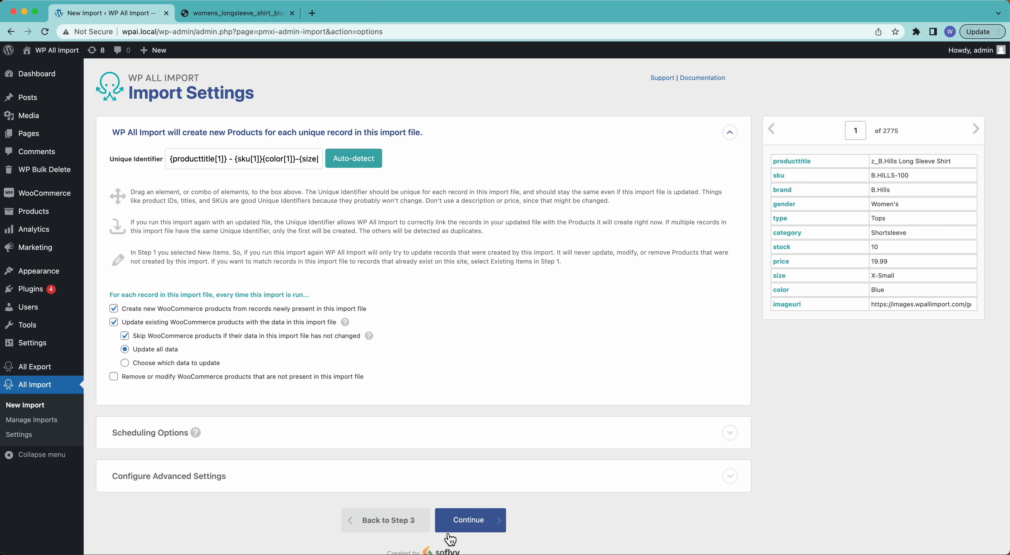
left_click(479, 521)
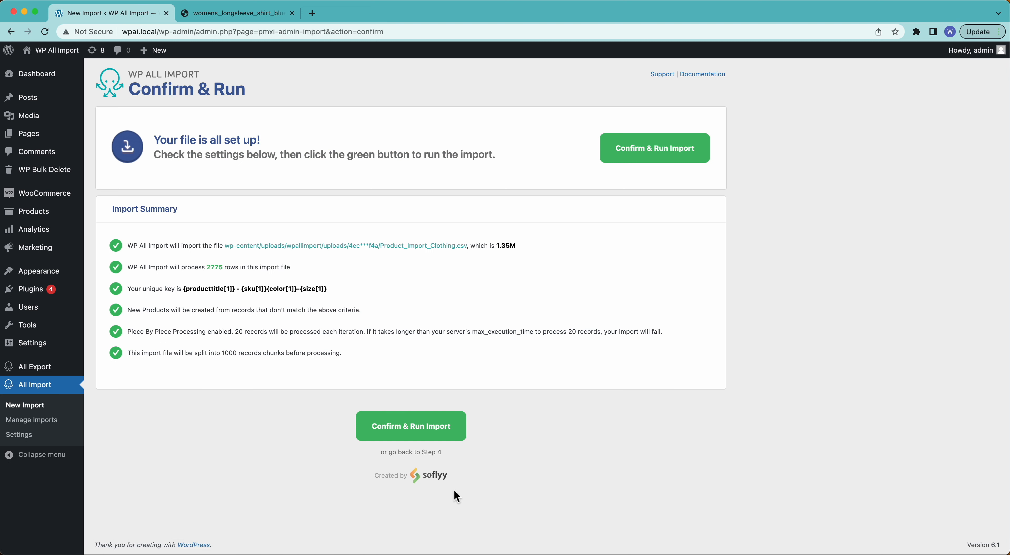
left_click(447, 440)
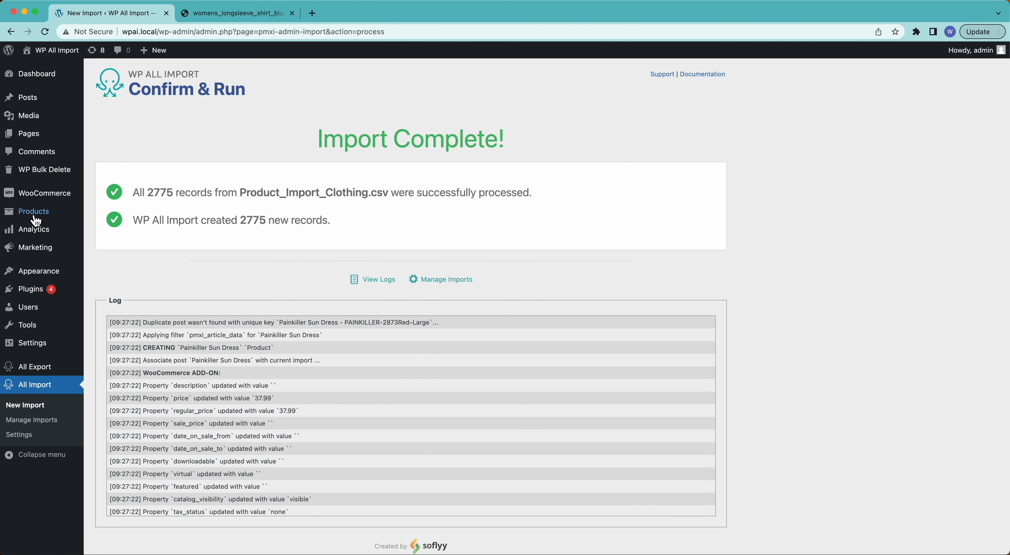
Step: Open the list of all products and view the Painkiller Sun Dress product page in a new tab
mouse_move(33, 221)
left_click(110, 216)
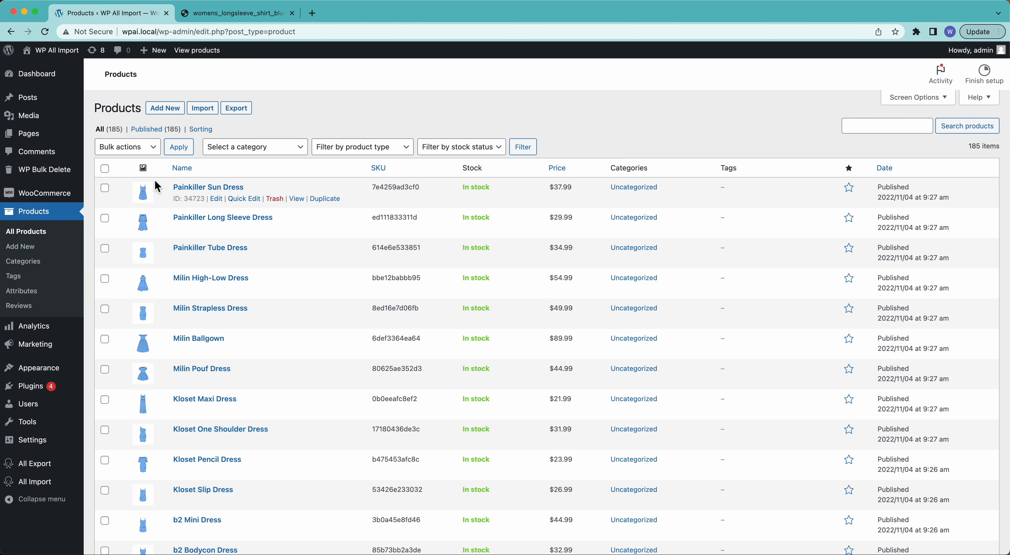
left_click(297, 199, "super")
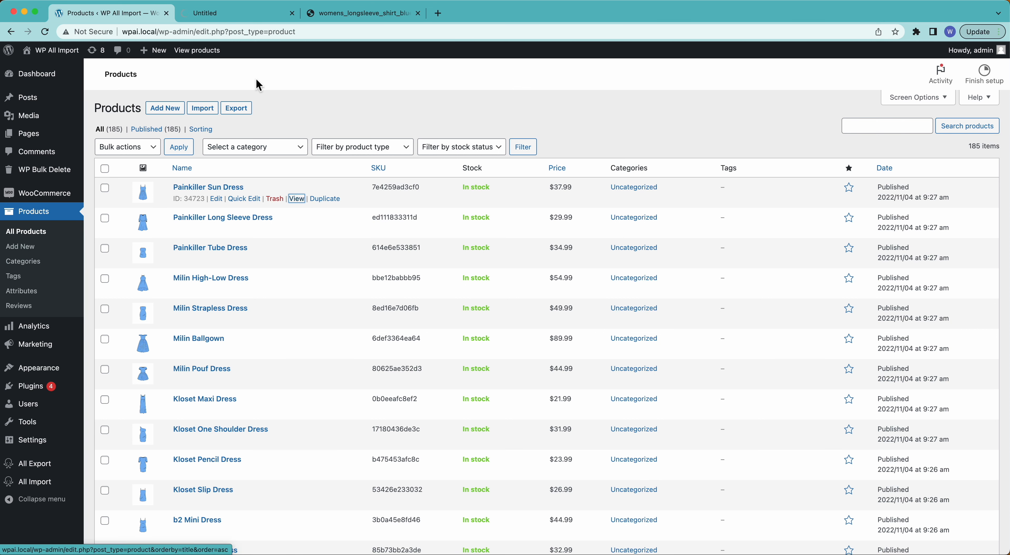
left_click(263, 19)
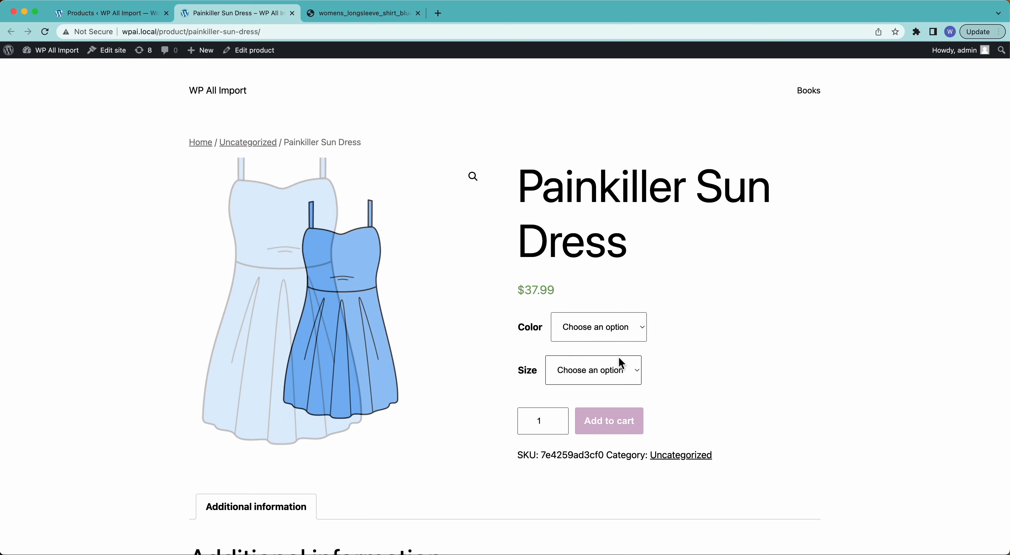
Step: Select color Green and size Medium for the Painkiller Sun Dress to check its variation image
left_click(604, 327)
left_click(603, 356)
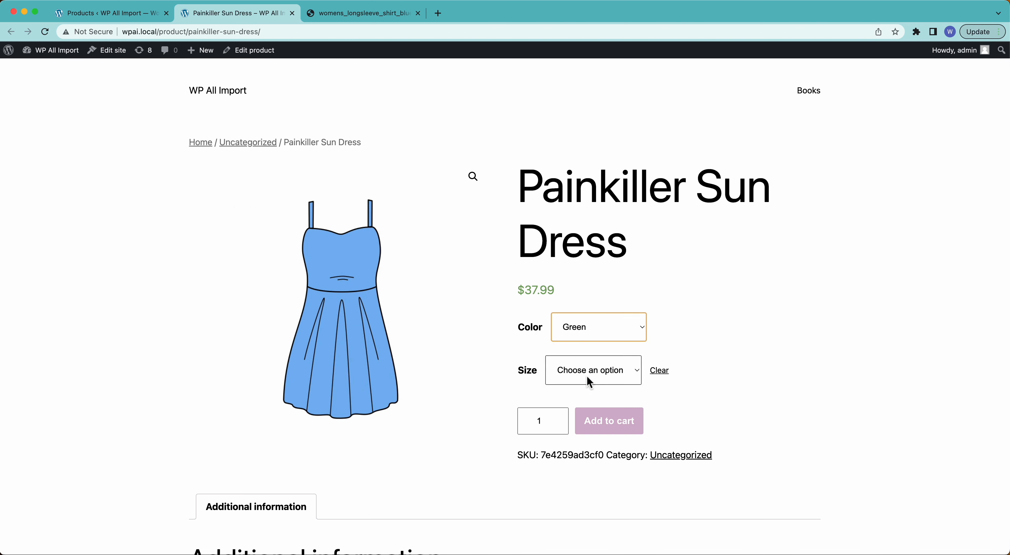
left_click(586, 375)
left_click(585, 413)
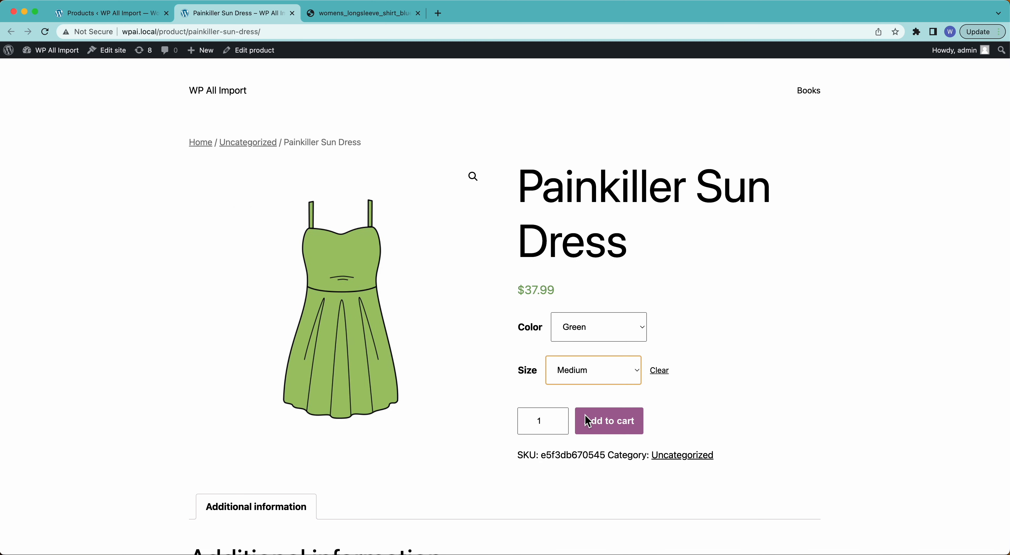
left_click(577, 336)
left_click(578, 341)
Step: View the Kloset Maxi Dress page from the product list and check its Green, X-Small variation
left_click(106, 13)
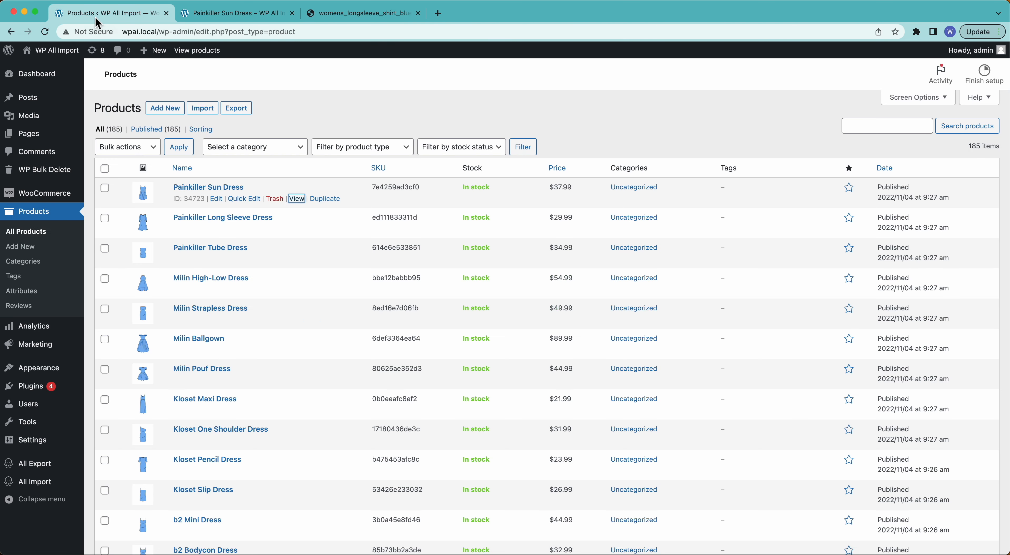
left_click(298, 411, "super")
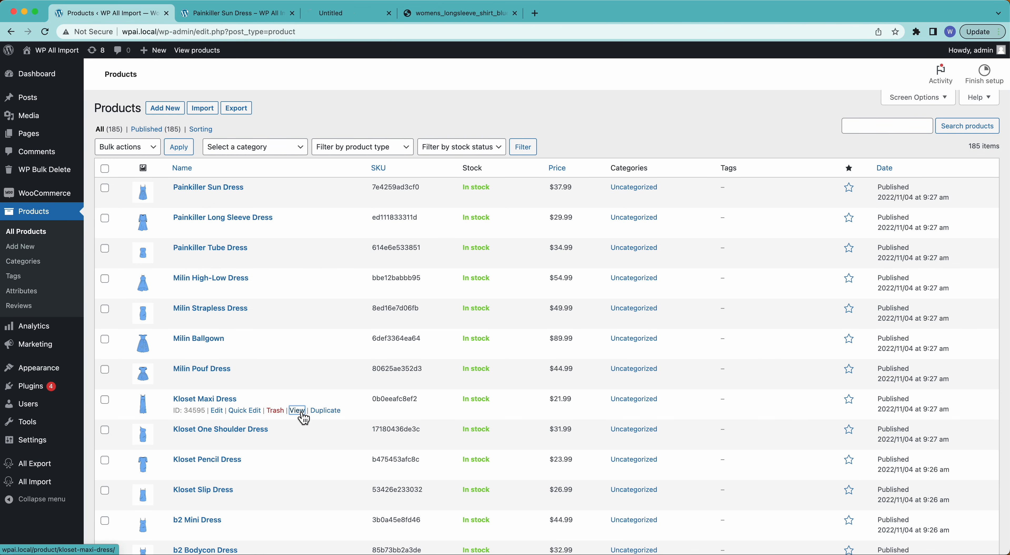
left_click(355, 14)
left_click(606, 331)
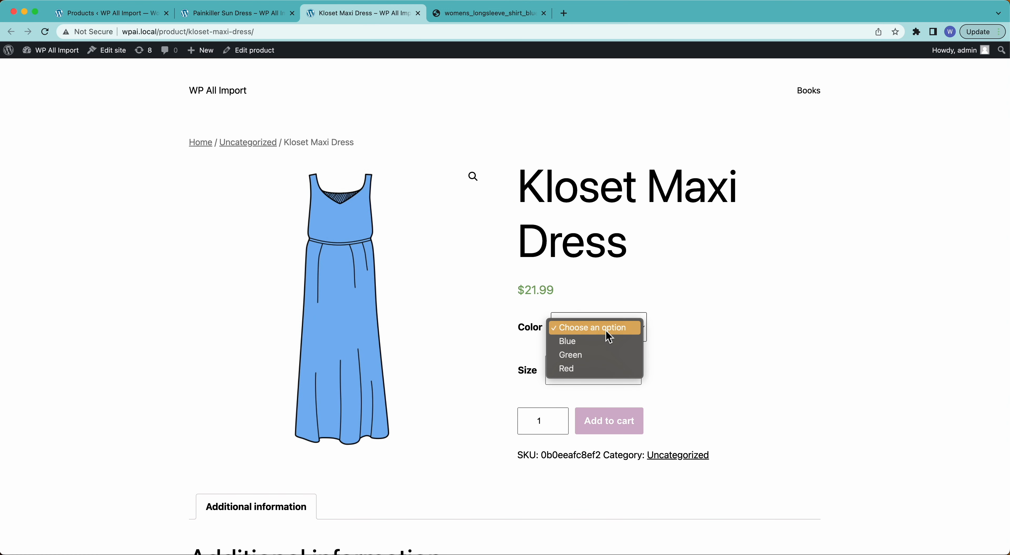
left_click(608, 355)
left_click(604, 372)
left_click(595, 387)
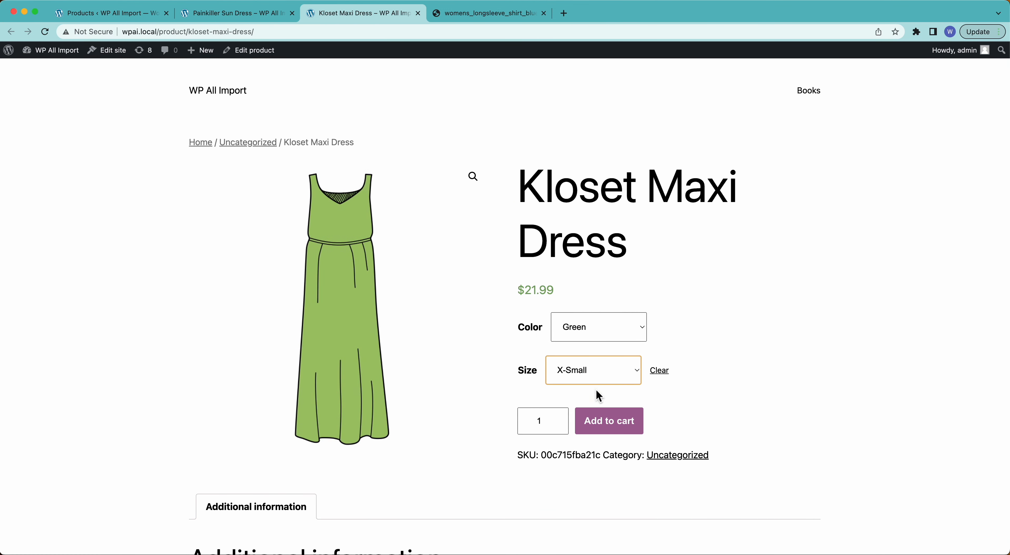